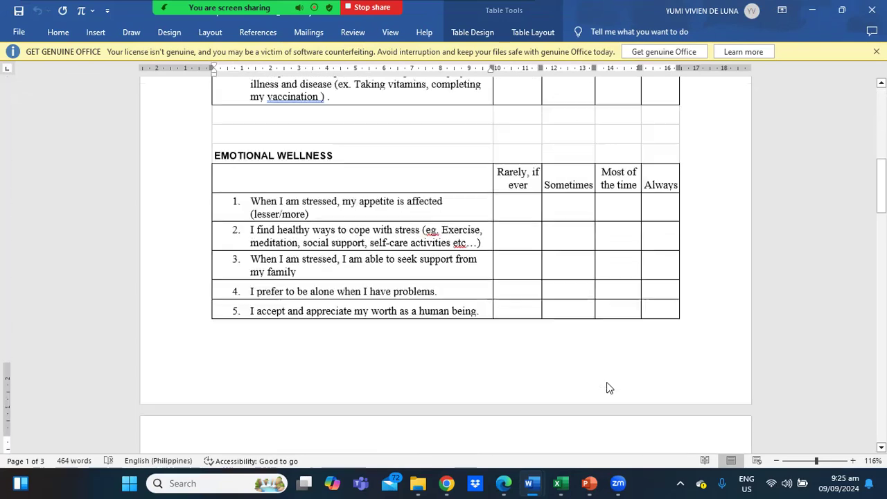
# Review the well-being questionnaire's wellness sections, their five items each and the frequency response scale from Rarely to Always
pyautogui.scroll(-13, 607, 381)
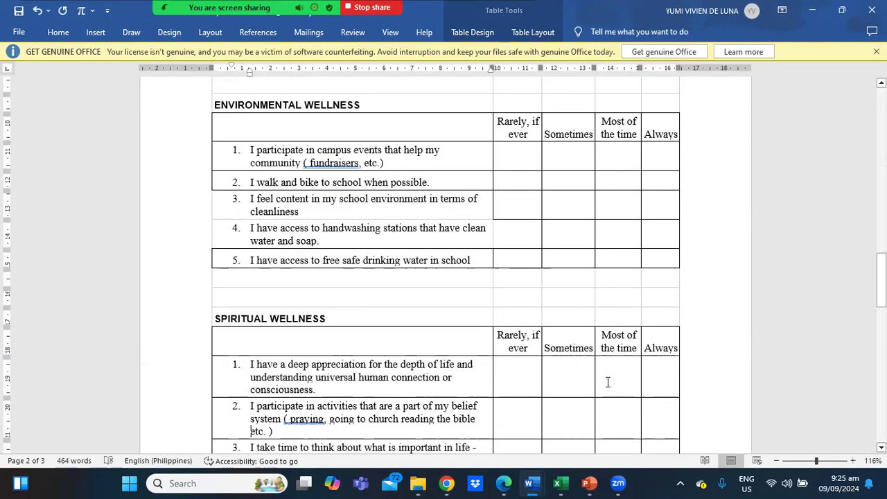
pyautogui.scroll(10, 607, 382)
pyautogui.scroll(10, 604, 386)
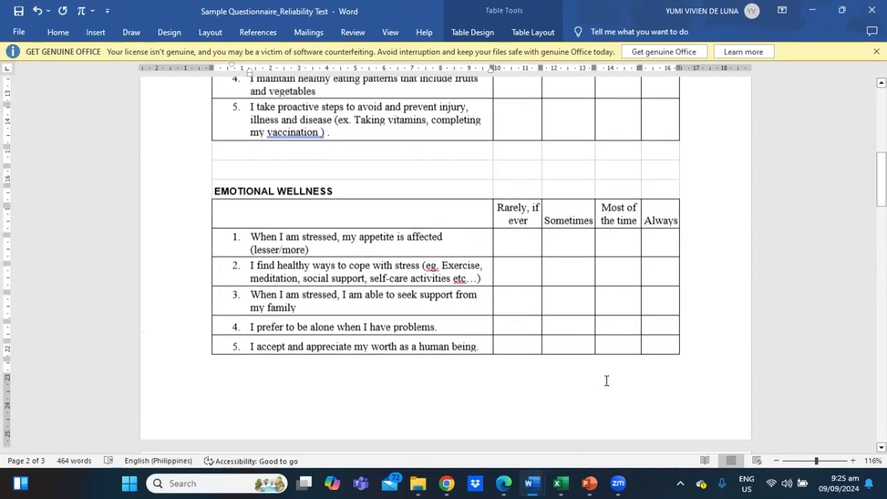
pyautogui.scroll(4, 607, 380)
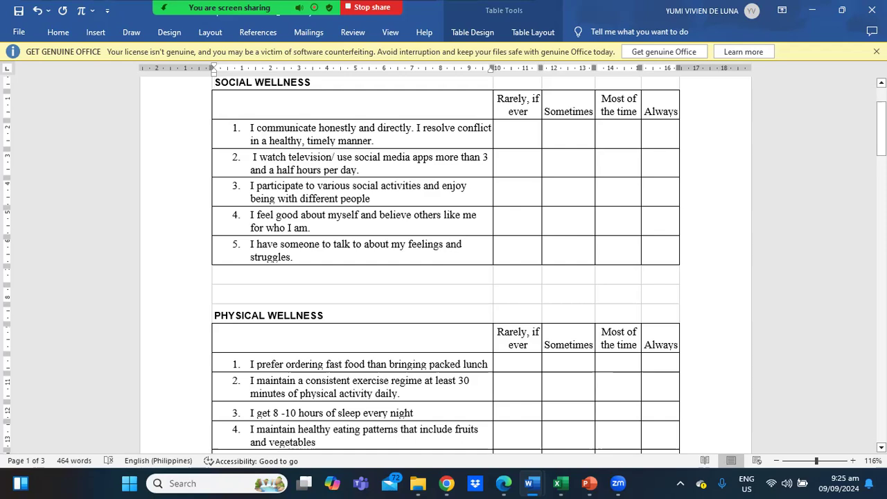
pyautogui.moveTo(881, 140); pyautogui.dragTo(881, 137)
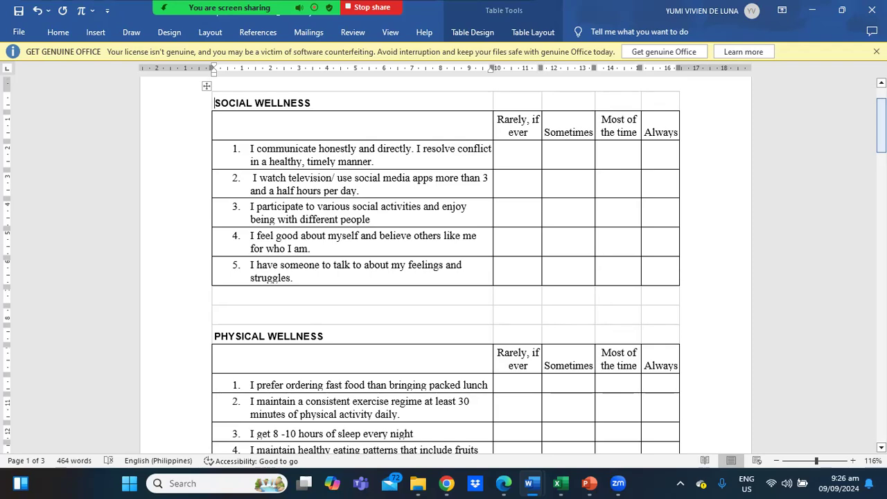
pyautogui.scroll(-2, 444, 263)
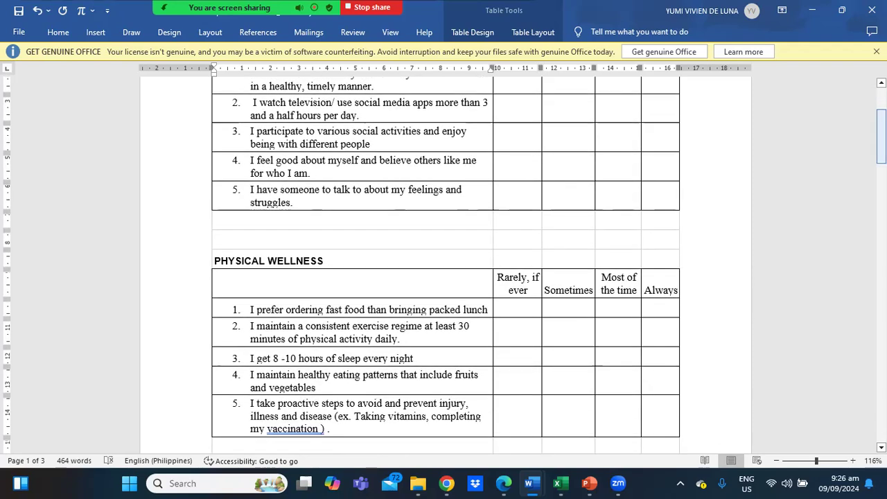
pyautogui.scroll(-10, 443, 264)
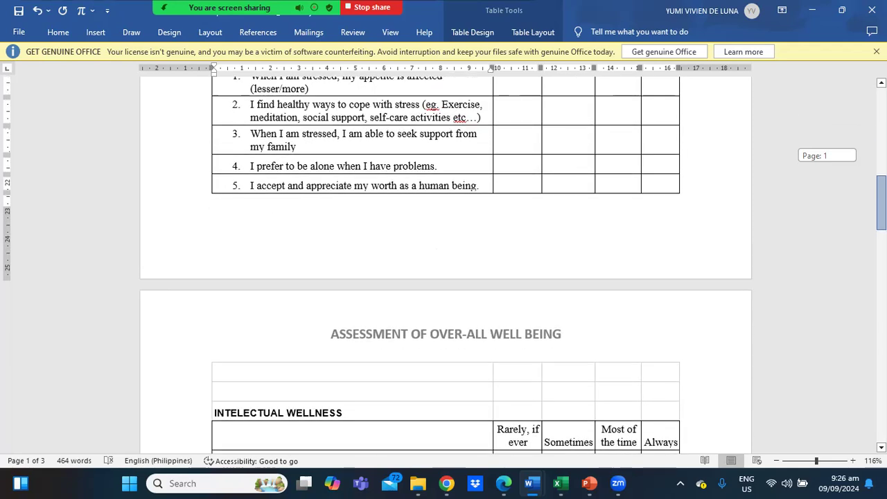
pyautogui.scroll(10, 443, 263)
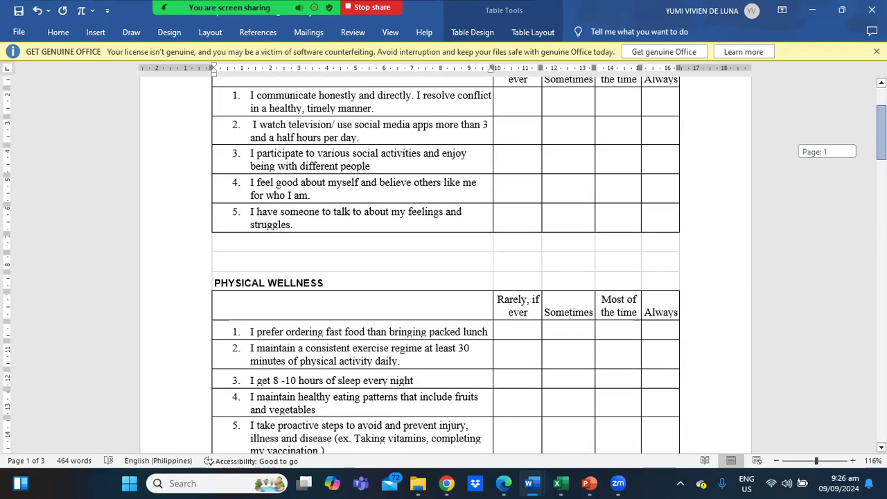
pyautogui.scroll(2, 443, 264)
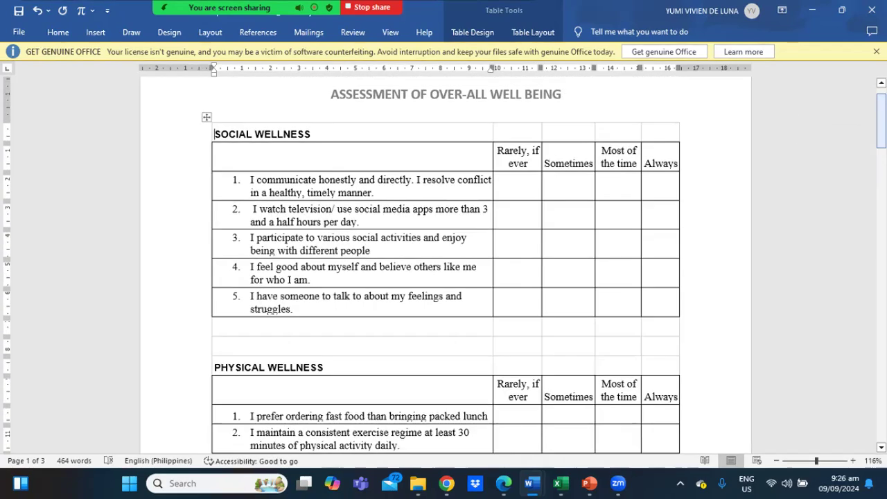
pyautogui.scroll(-5, 443, 264)
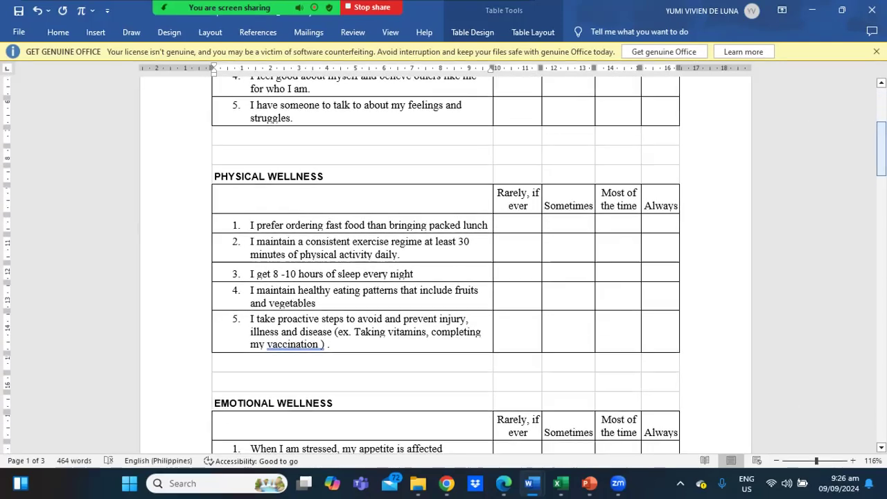
pyautogui.scroll(-5, 444, 263)
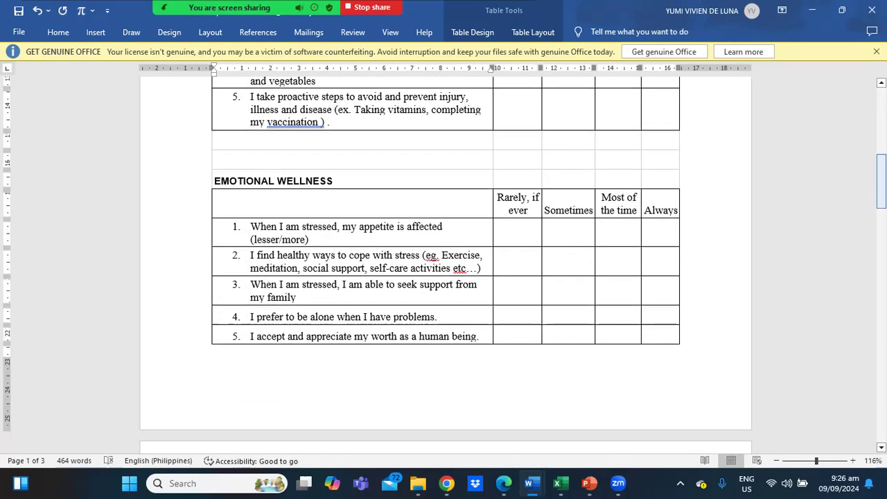
pyautogui.scroll(10, 737, 223)
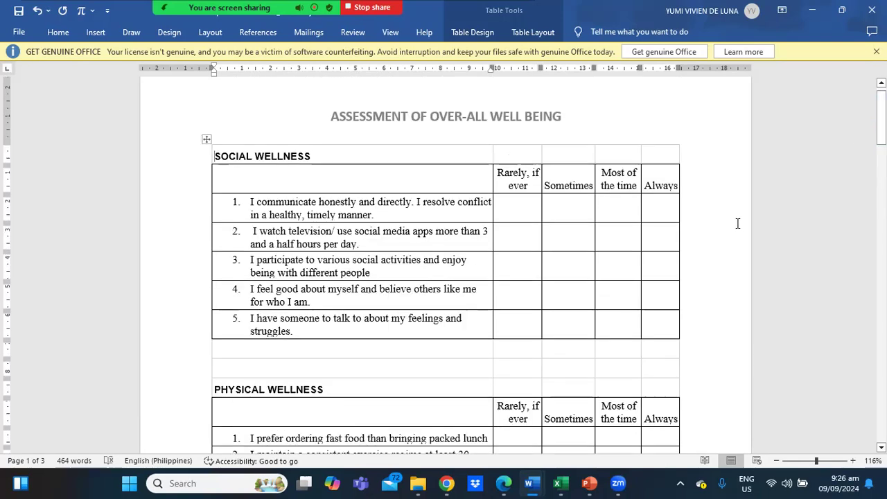
# Switch to PowerPoint and present the Cronbach Alpha quotes slide and the Cronbach Alpha criteria slide, ending the slide show there
pyautogui.click(586, 483)
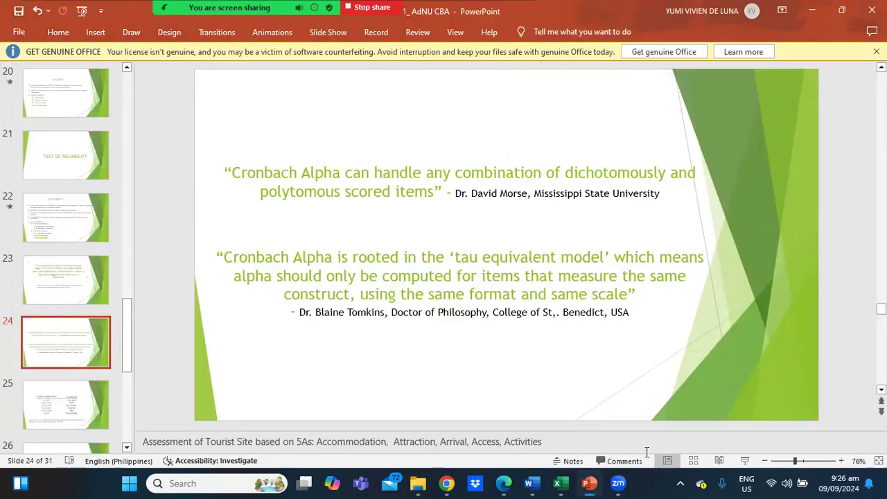
pyautogui.click(743, 461)
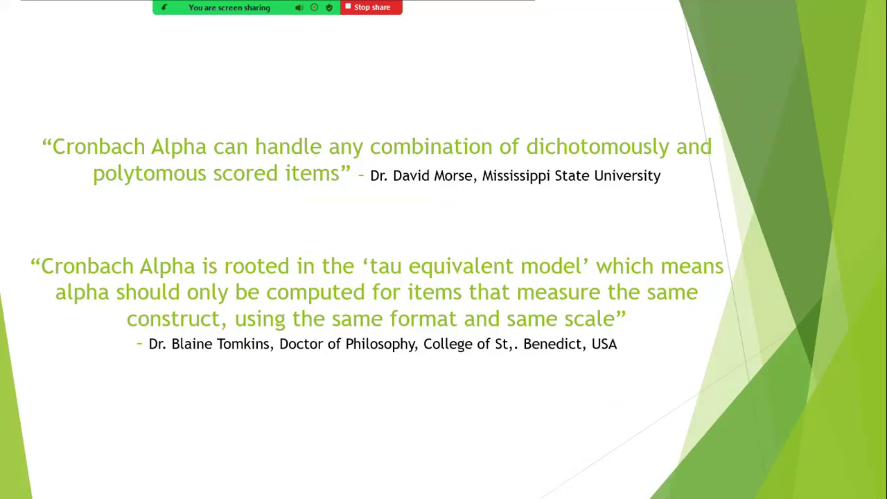
pyautogui.press('Right')
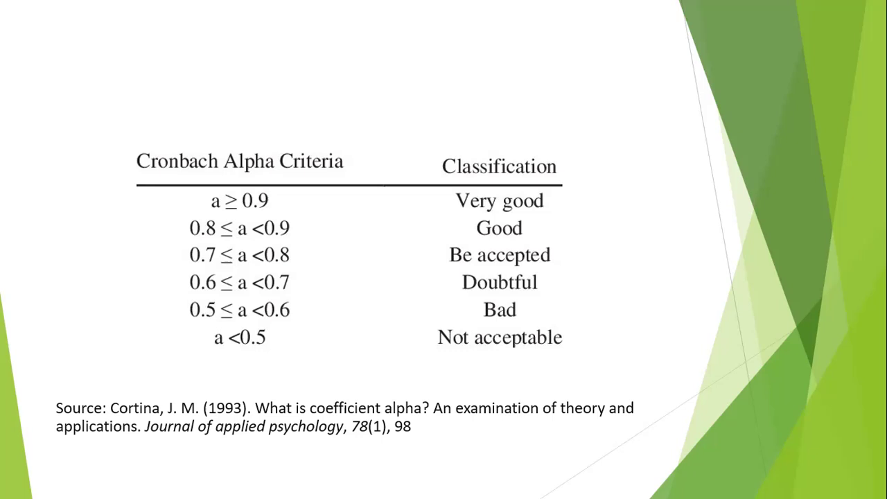
pyautogui.press('Escape')
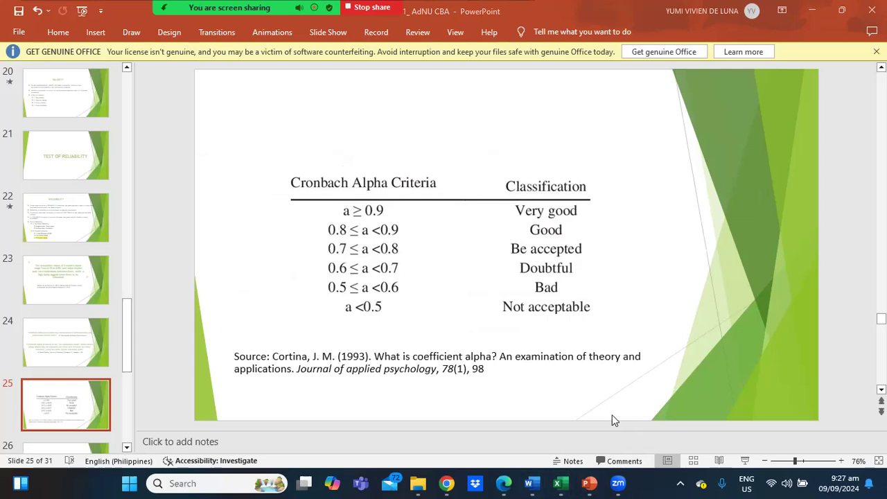
# Switch to Chrome and show the jamovi Desktop download page
pyautogui.moveTo(447, 482)
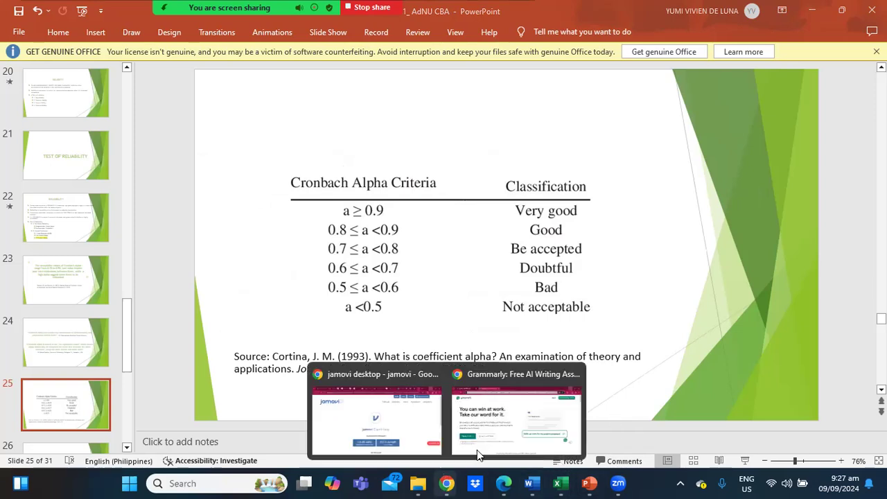
pyautogui.click(418, 447)
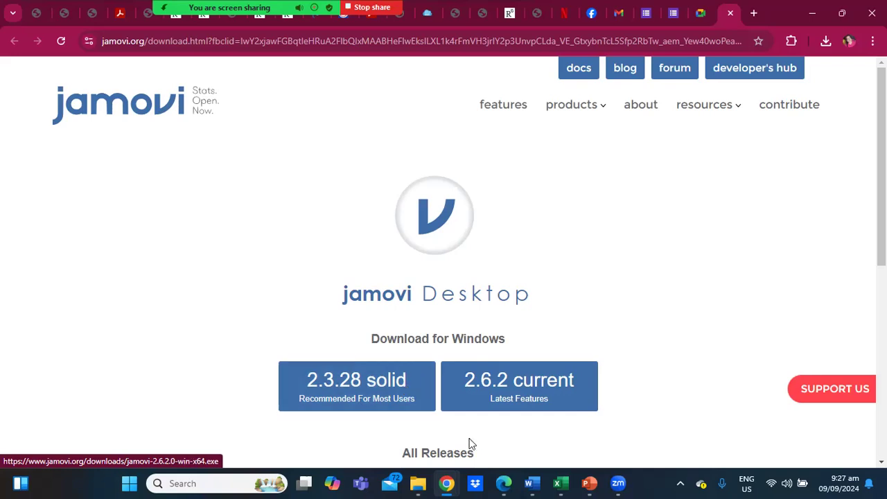
# Return to PowerPoint and present from the Cronbach Alpha criteria slide through to the jamovi reliability demo slide, ending the slide show there
pyautogui.moveTo(587, 483)
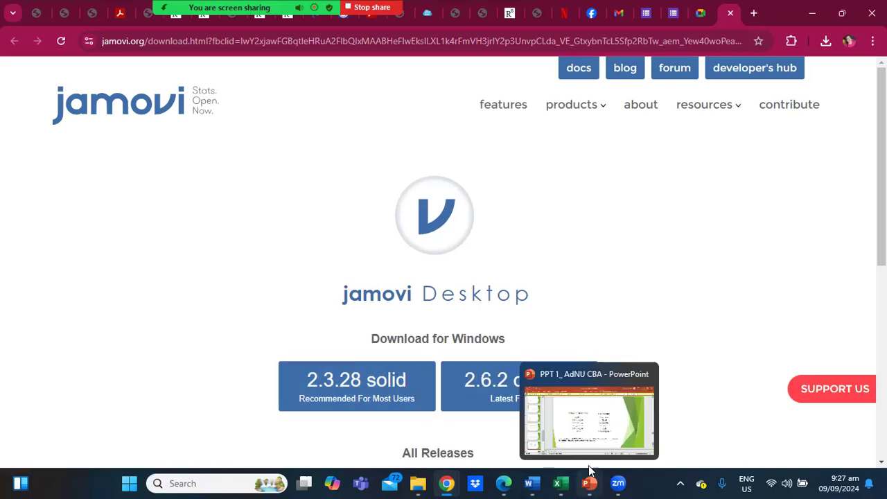
pyautogui.click(593, 451)
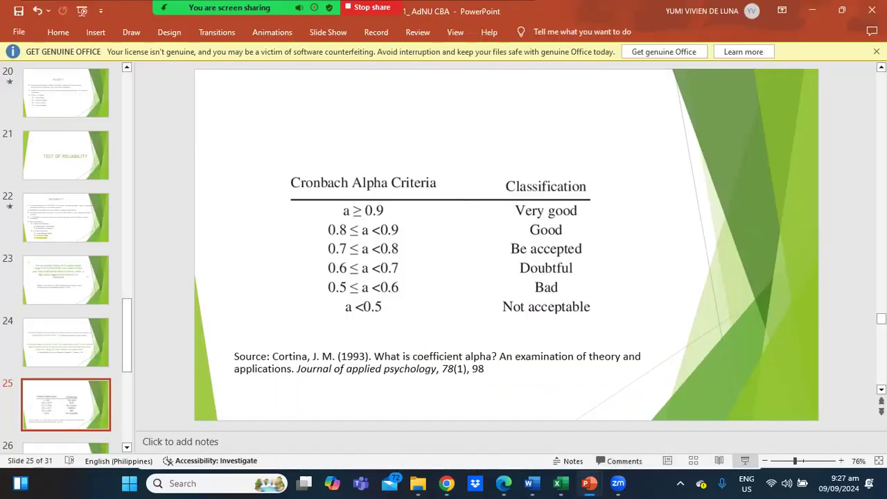
pyautogui.click(745, 460)
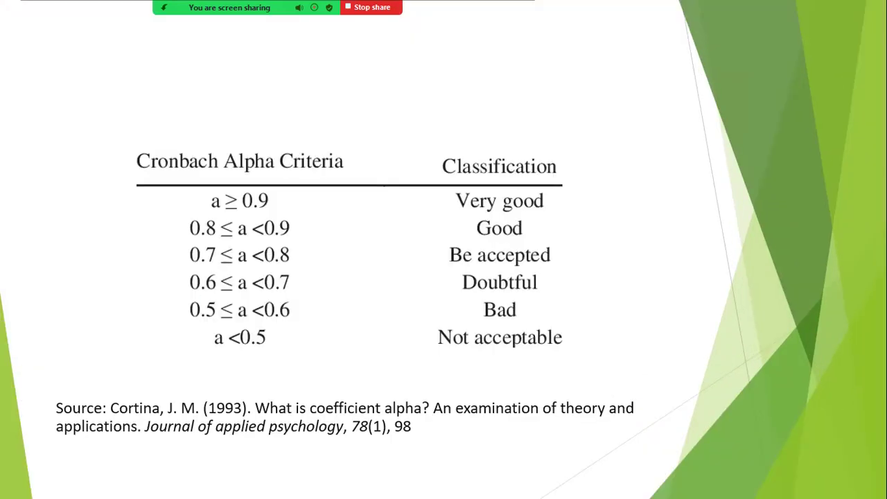
pyautogui.press('Right')
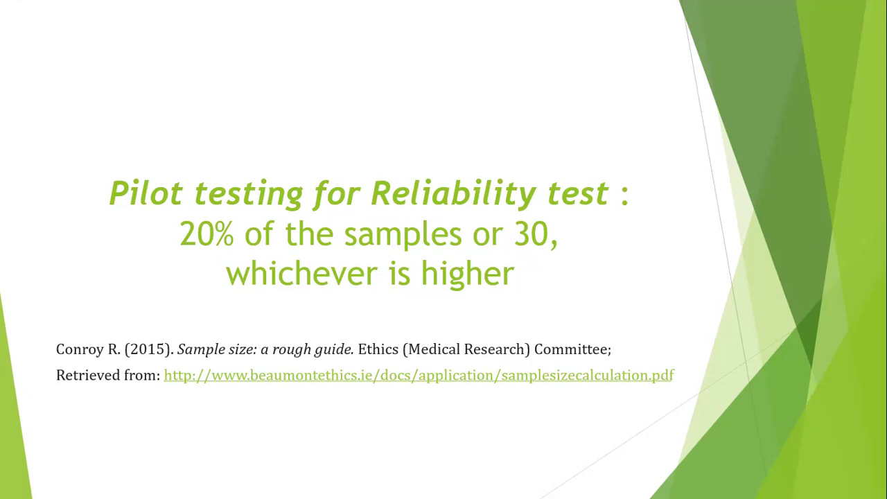
pyautogui.press('Right')
pyautogui.press('Escape')
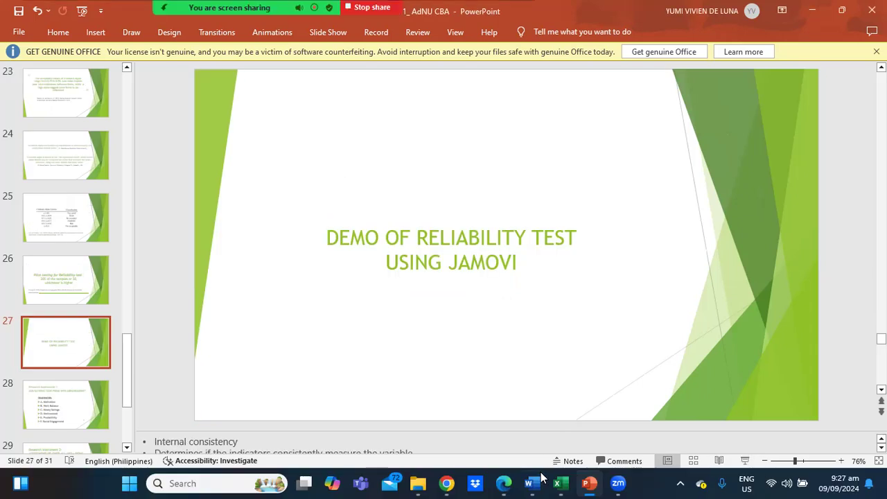
# Show the questionnaire in Word and the Data for Reliability Test workbook in Excel, enlarging its response table to 148% from the first respondent
pyautogui.moveTo(526, 483)
pyautogui.click(650, 434)
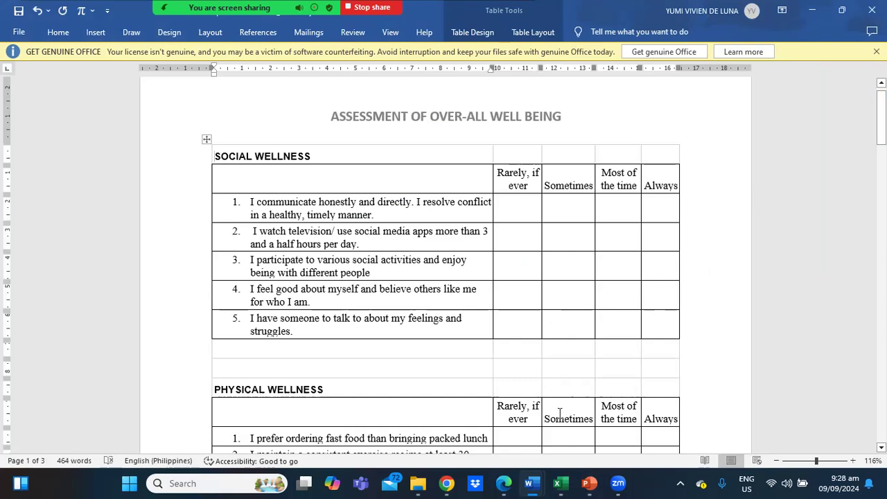
pyautogui.moveTo(557, 483)
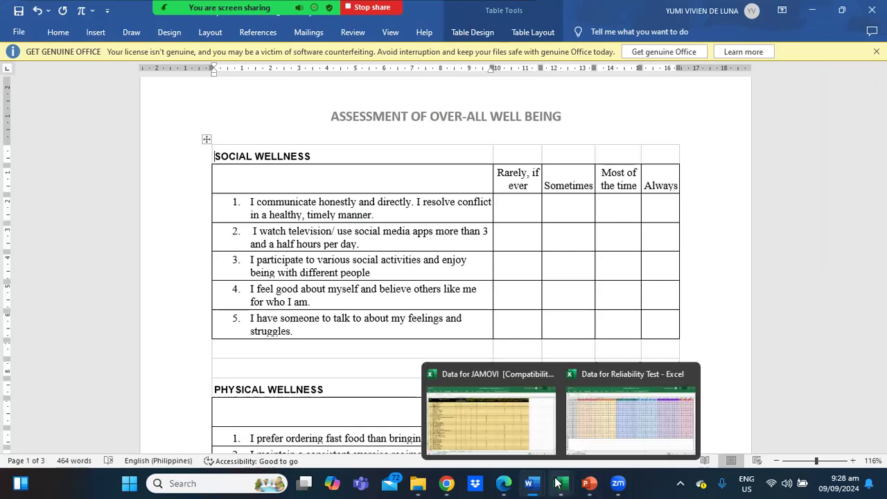
pyautogui.click(592, 447)
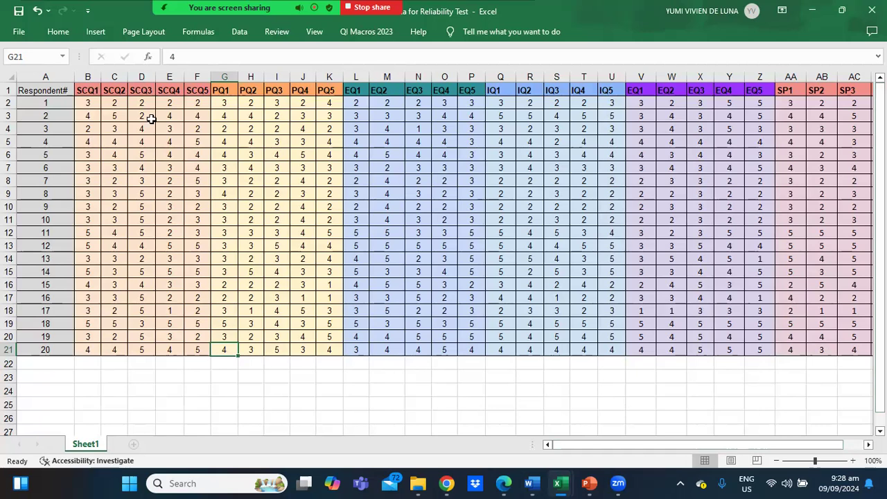
pyautogui.click(821, 461)
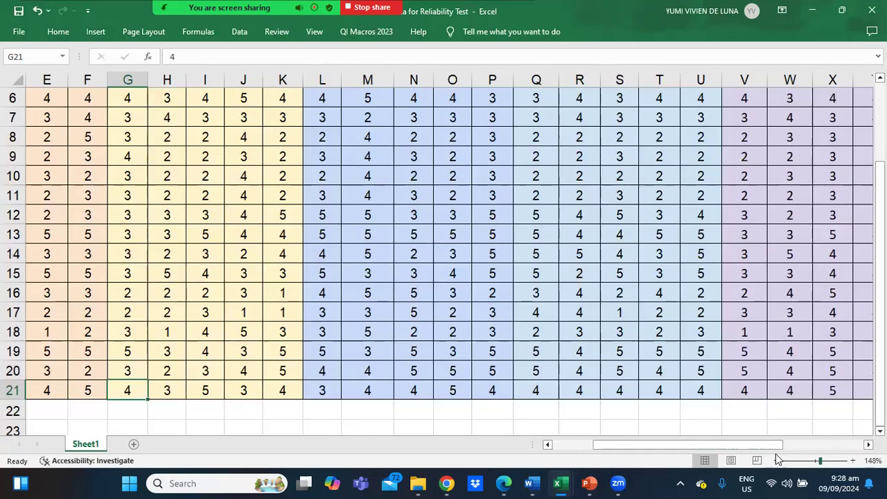
pyautogui.moveTo(764, 442); pyautogui.dragTo(595, 445)
pyautogui.scroll(2, 839, 279)
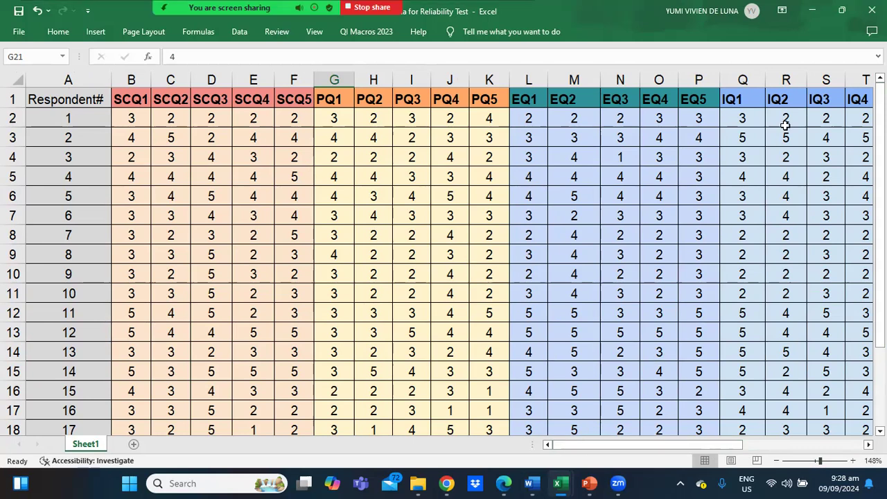
# Minimize all open windows to reach the desktop, and launch jamovi in a maximized window
pyautogui.click(815, 11)
pyautogui.click(814, 12)
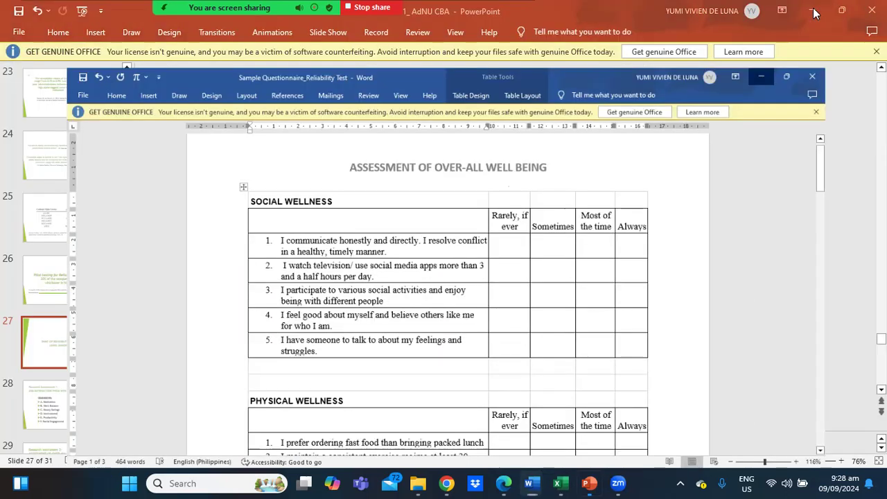
pyautogui.click(814, 13)
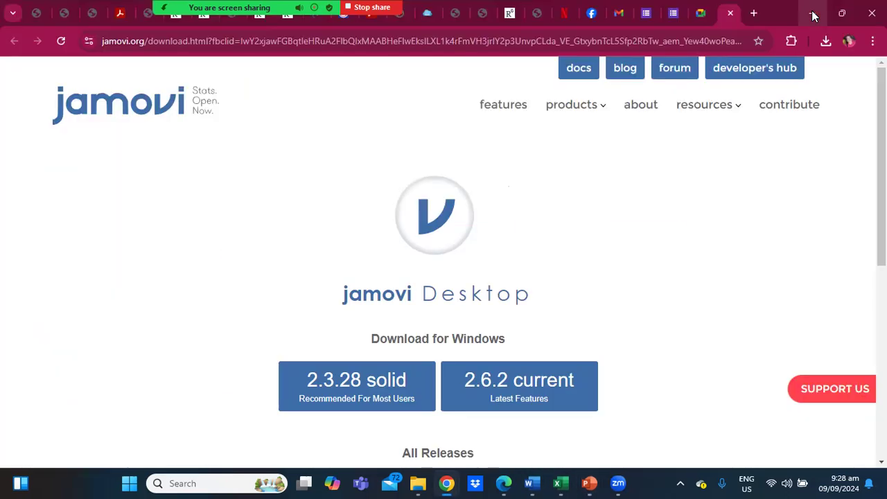
pyautogui.click(814, 14)
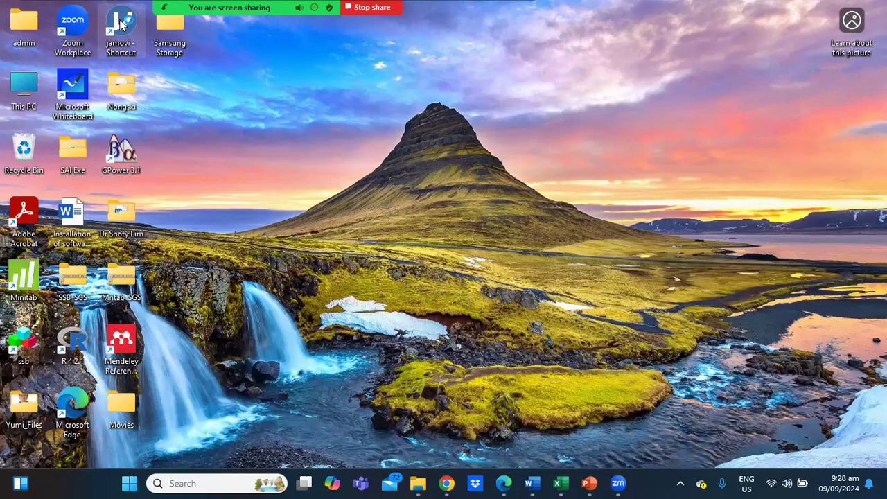
pyautogui.doubleClick(120, 24)
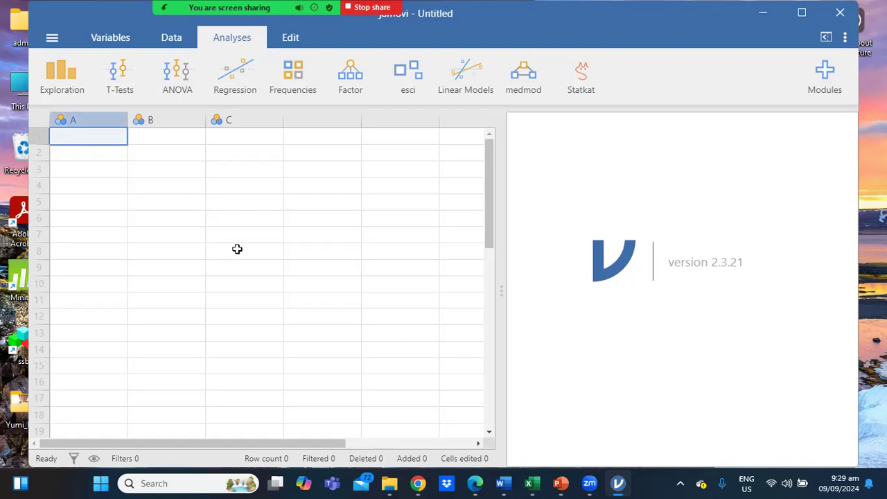
pyautogui.click(800, 14)
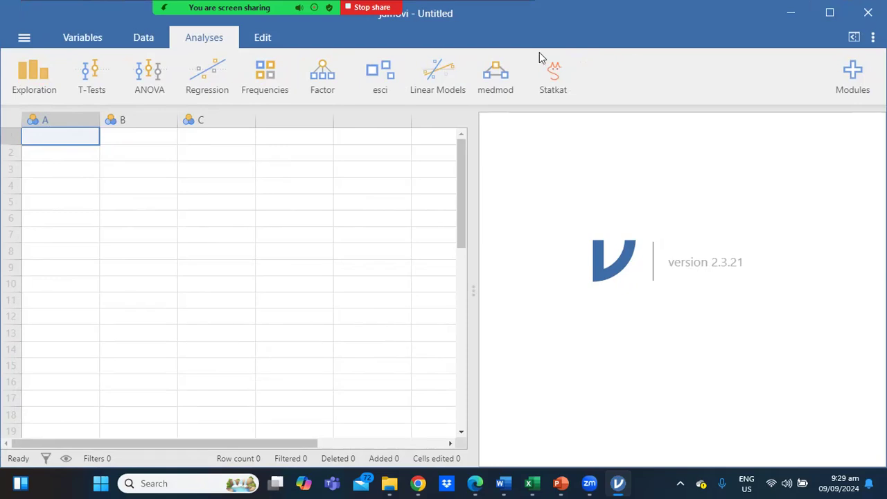
# Open the Data for Reliability Test workbook from the CBA Students folder as the data set
pyautogui.click(25, 38)
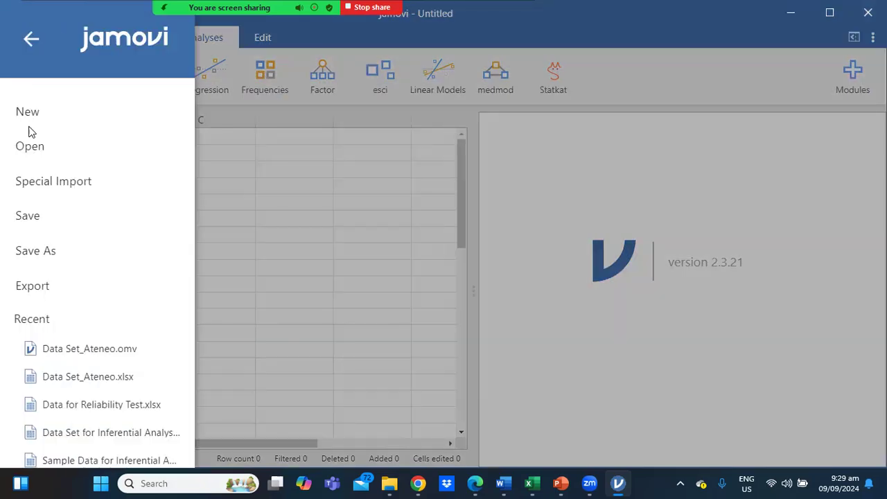
pyautogui.click(29, 149)
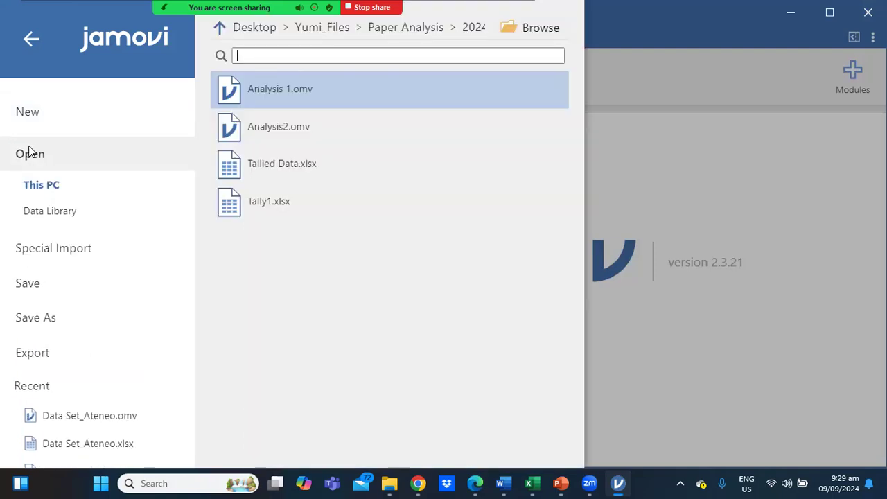
pyautogui.click(537, 33)
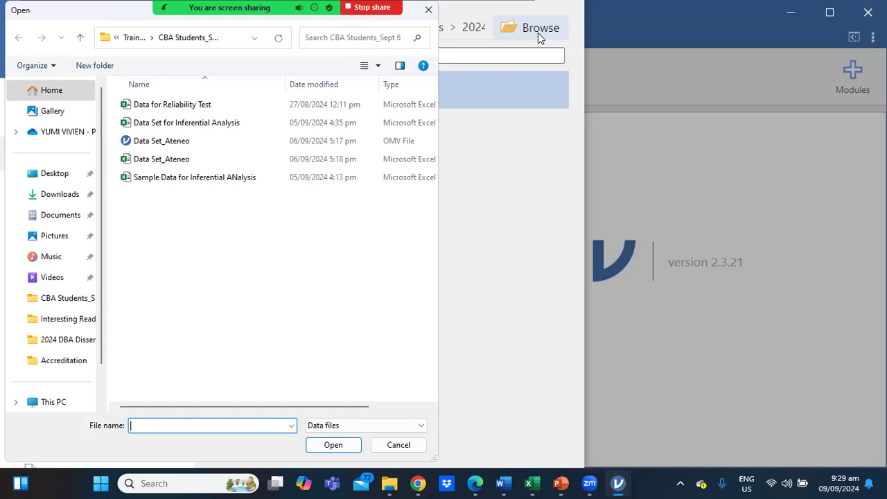
pyautogui.click(239, 105)
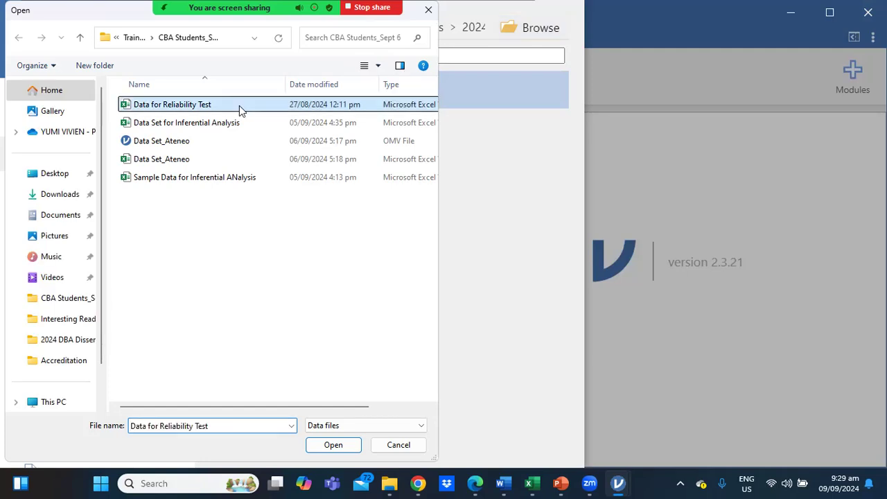
pyautogui.click(331, 445)
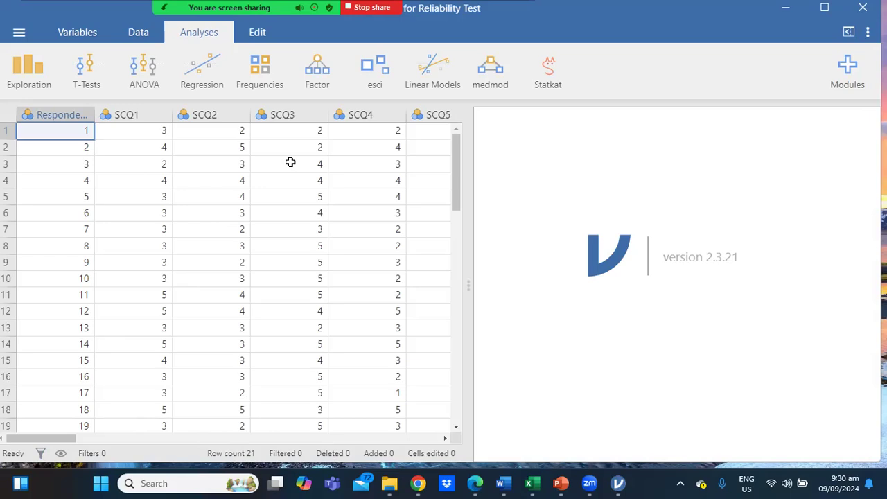
# Start a Reliability Analysis with Cronbach's α for the scale and Cronbach's α (if item is dropped) for the items
pyautogui.click(317, 92)
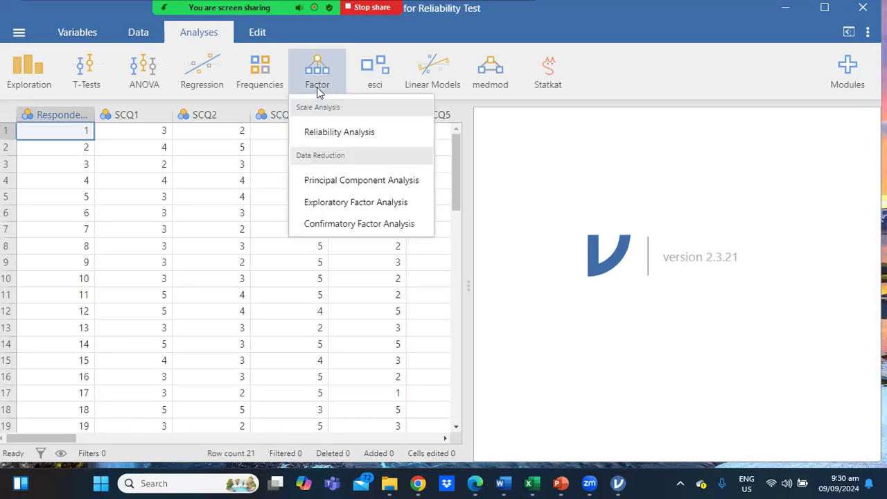
pyautogui.click(315, 133)
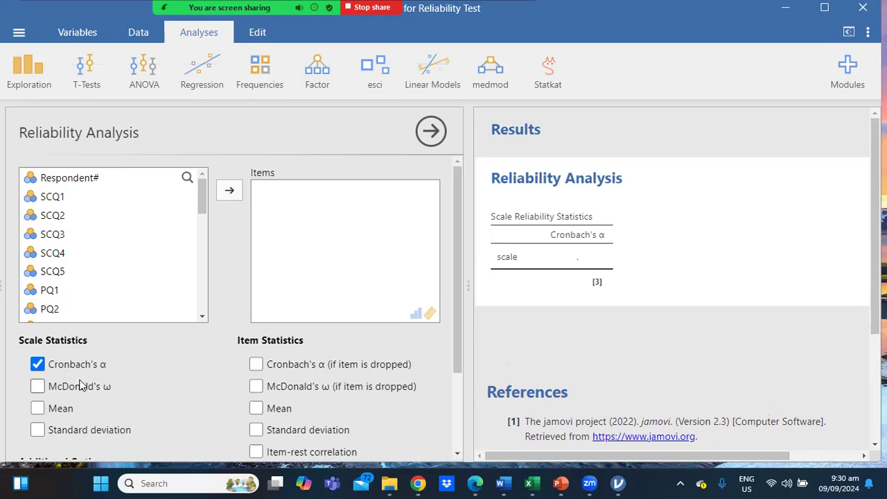
pyautogui.click(255, 365)
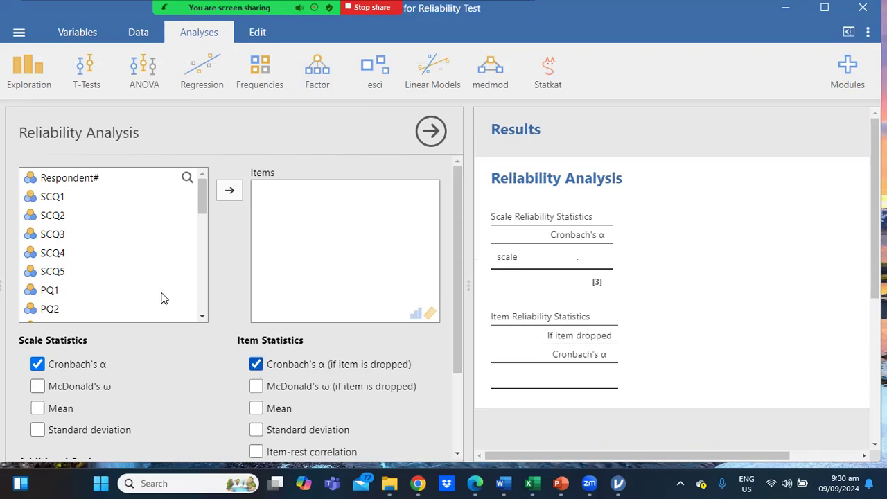
# Add SCQ1 through SCQ5 as the items of the reliability analysis
pyautogui.click(60, 201)
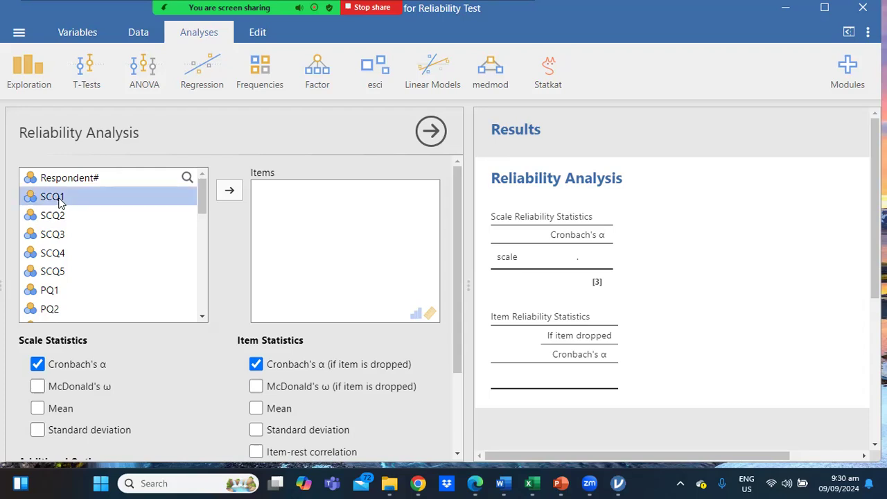
pyautogui.click(229, 192)
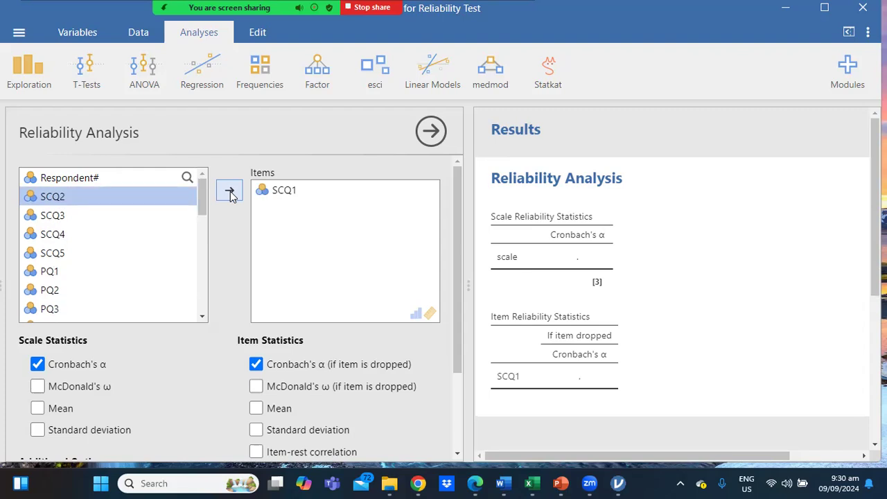
pyautogui.click(229, 192)
pyautogui.click(229, 191)
pyautogui.click(230, 192)
pyautogui.click(229, 191)
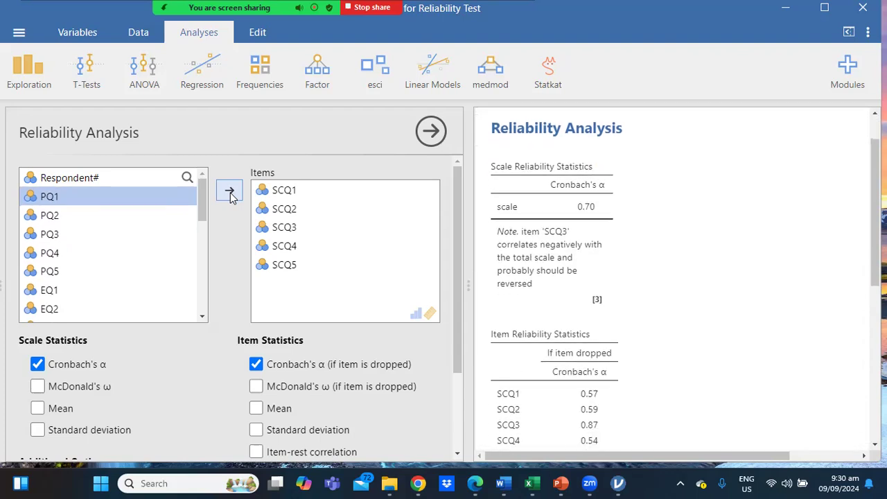
# Close the analysis options and widen the results area to show the scale and item reliability tables
pyautogui.click(432, 131)
pyautogui.moveTo(470, 143); pyautogui.dragTo(215, 139)
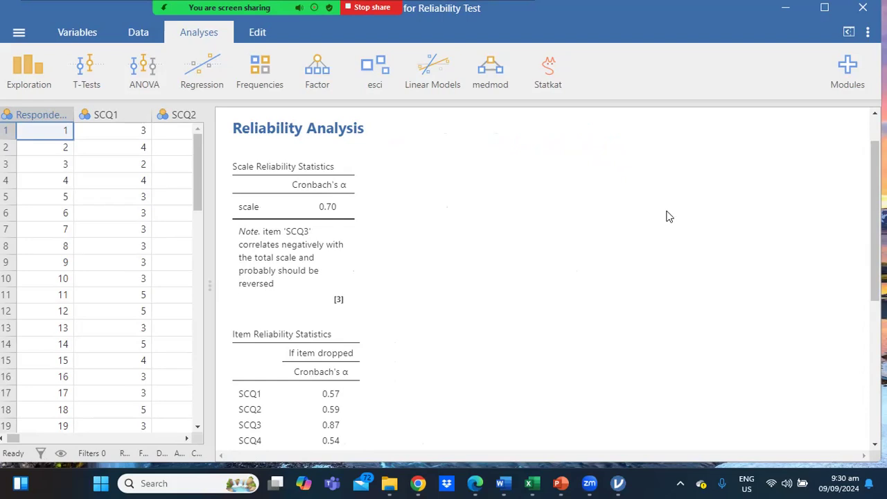
pyautogui.scroll(-2, 874, 222)
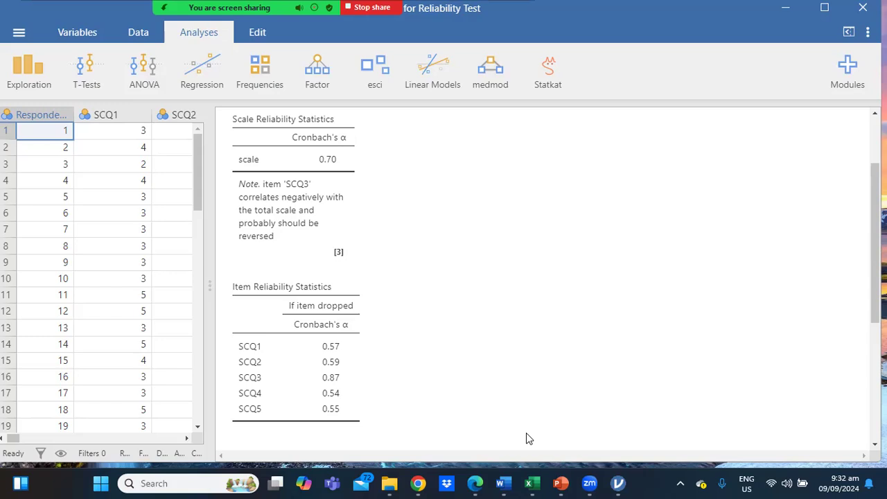
# Switch to the sample questionnaire in Word, review its Social Wellness items at 148% zoom, and return to jamovi
pyautogui.moveTo(505, 483)
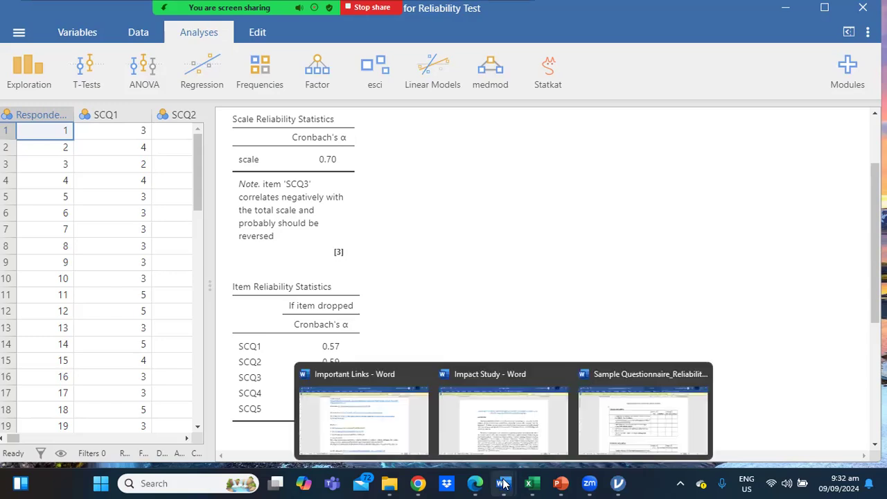
pyautogui.click(600, 438)
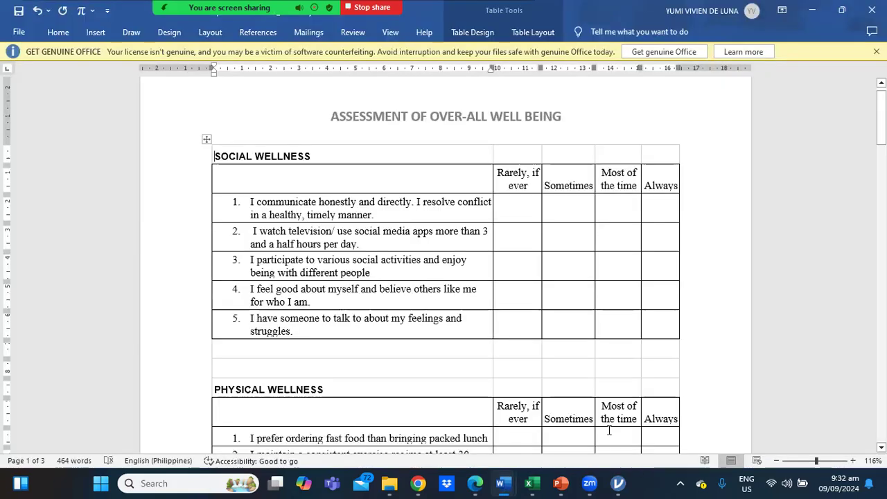
pyautogui.click(818, 463)
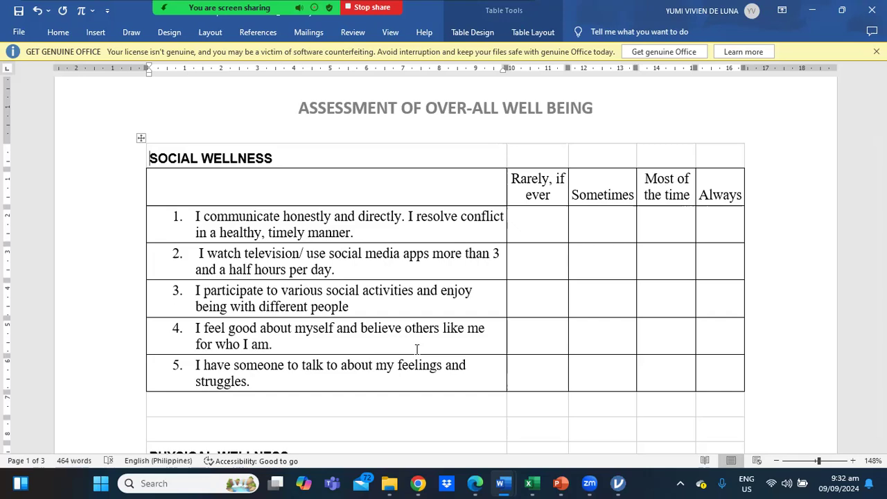
pyautogui.moveTo(618, 483)
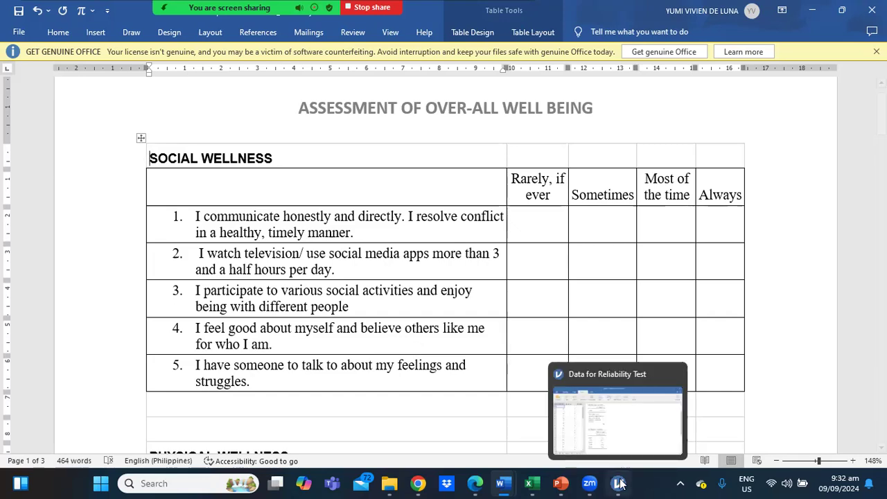
pyautogui.click(630, 440)
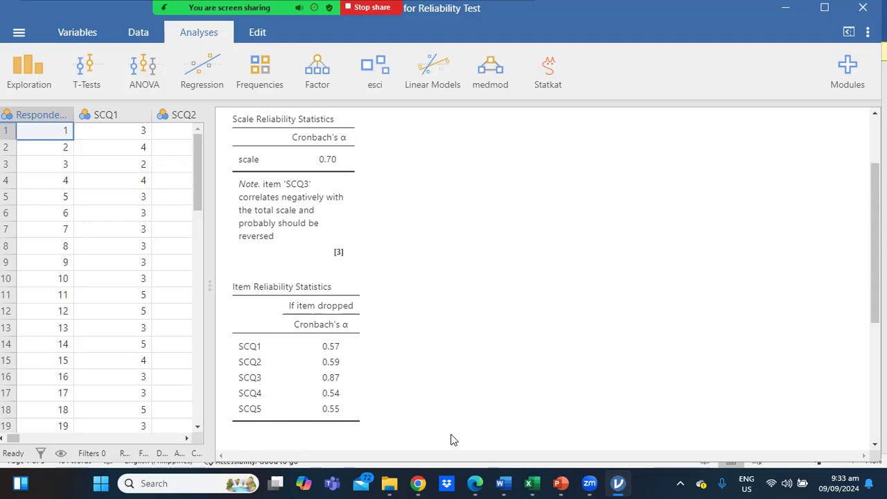
# Try the reliability analysis without SCQ3 by removing it from the items, and add SCQ3 back
pyautogui.click(330, 348)
pyautogui.click(291, 231)
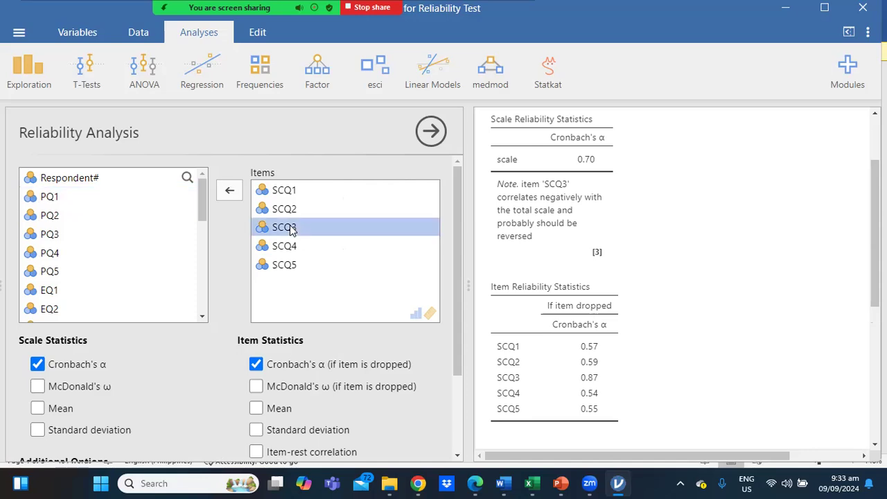
pyautogui.click(230, 191)
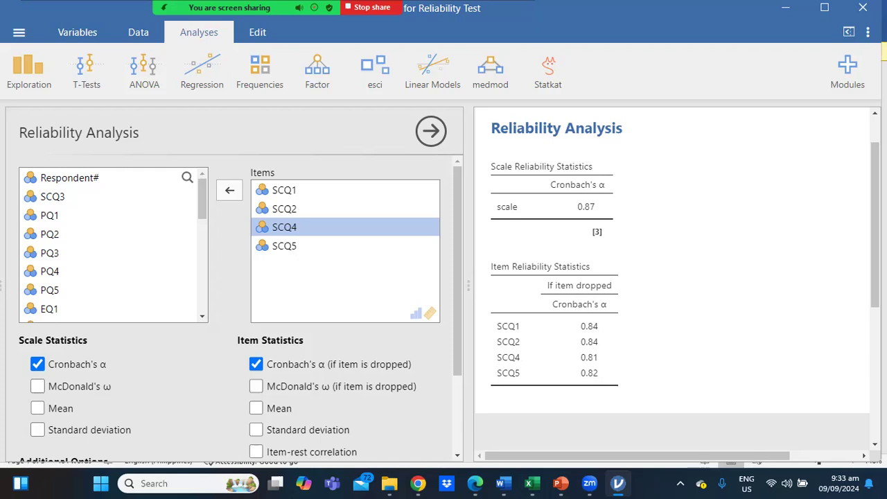
pyautogui.scroll(-1, 672, 278)
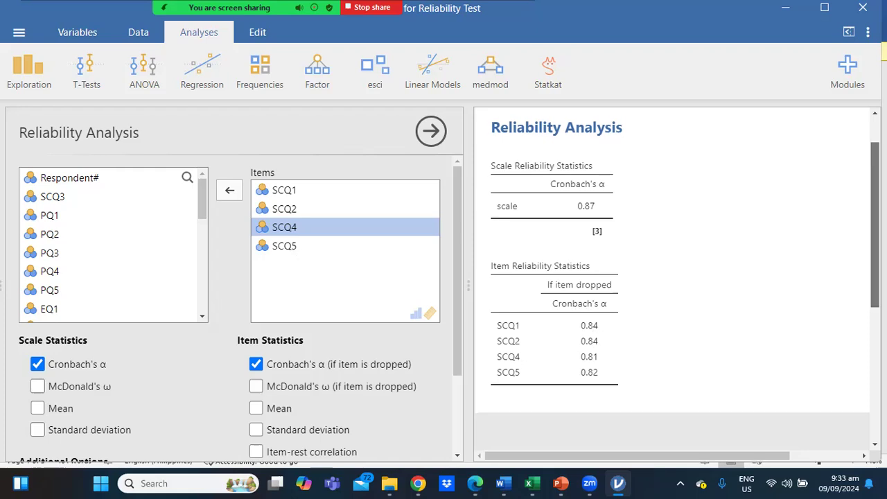
pyautogui.scroll(-1, 672, 277)
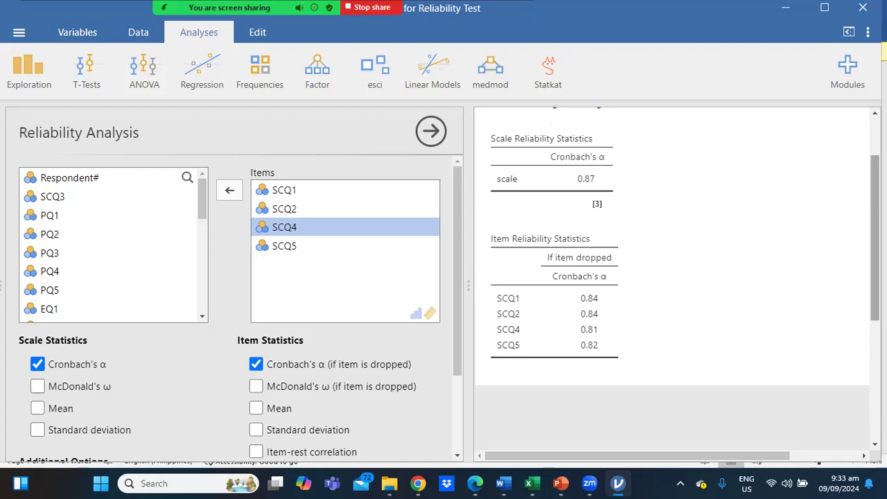
pyautogui.click(52, 196)
pyautogui.click(229, 191)
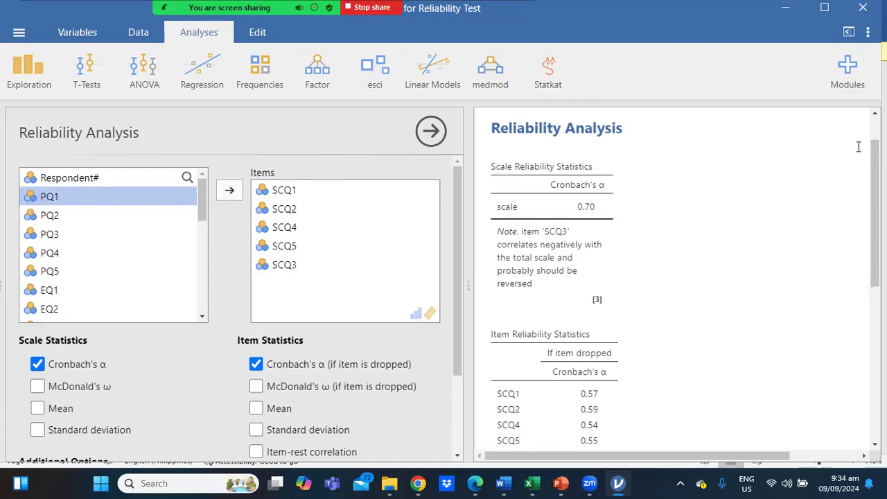
# Close the SCQ analysis and start a second Reliability Analysis with Cronbach's α (if item is dropped) enabled
pyautogui.scroll(-5, 672, 277)
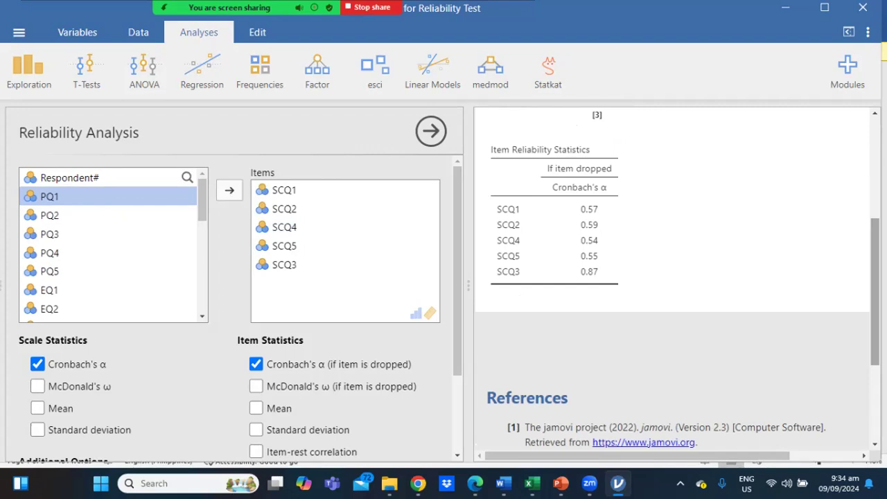
pyautogui.click(563, 329)
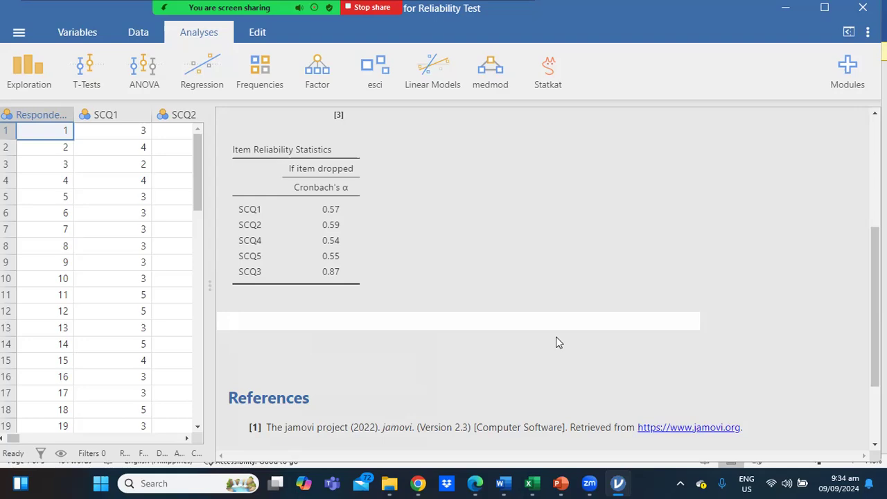
pyautogui.click(505, 321)
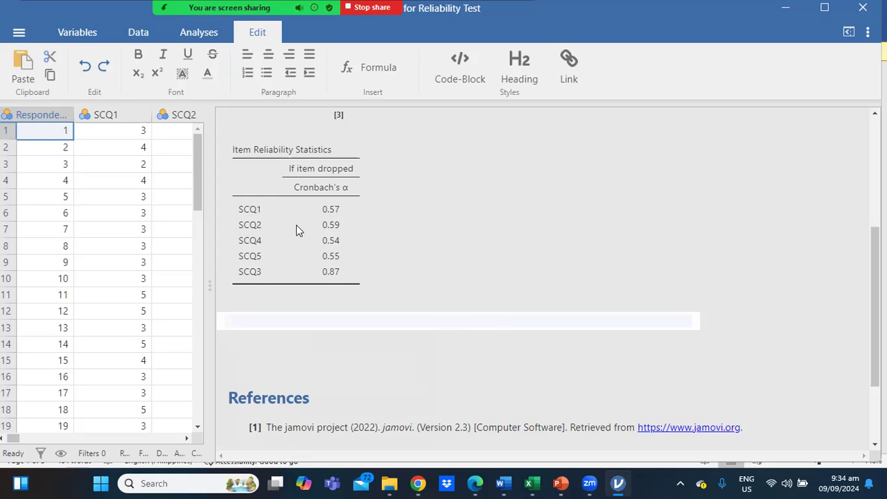
pyautogui.click(202, 36)
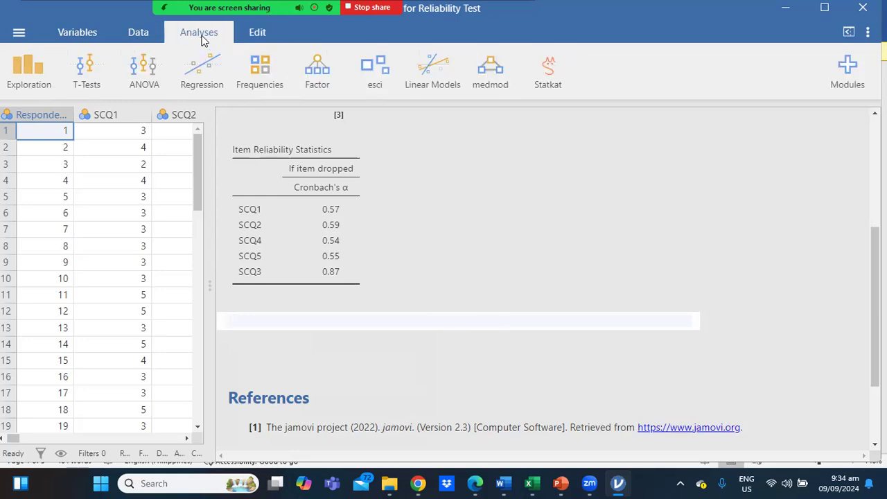
pyautogui.click(316, 71)
pyautogui.click(325, 131)
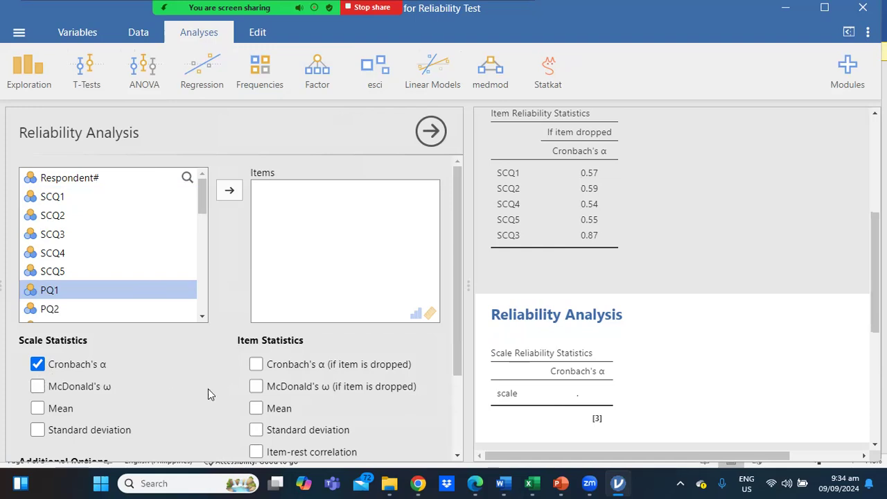
pyautogui.click(256, 364)
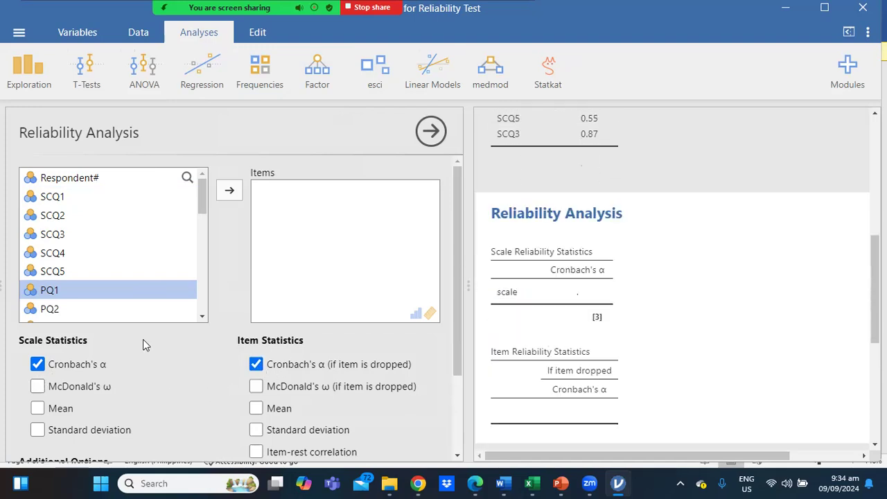
# Add PQ1 through PQ5 to the second reliability analysis and remove PQ4 from its items
pyautogui.scroll(-1, 206, 204)
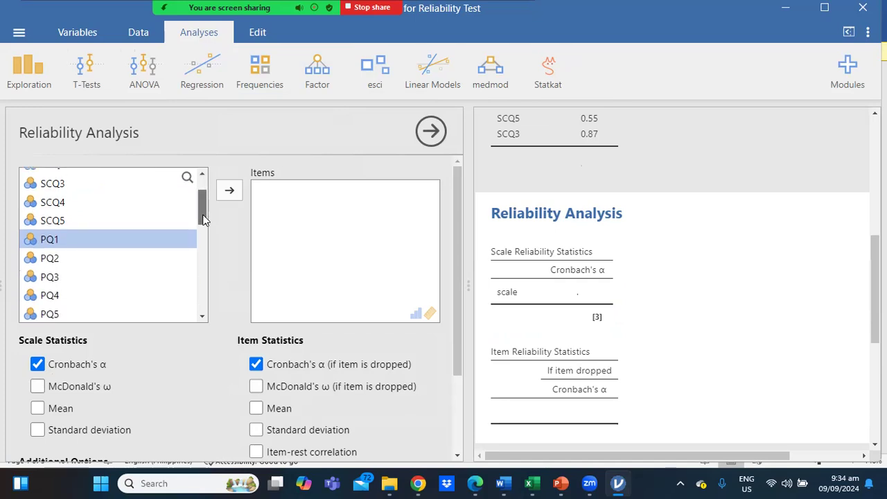
pyautogui.click(233, 195)
pyautogui.click(233, 195)
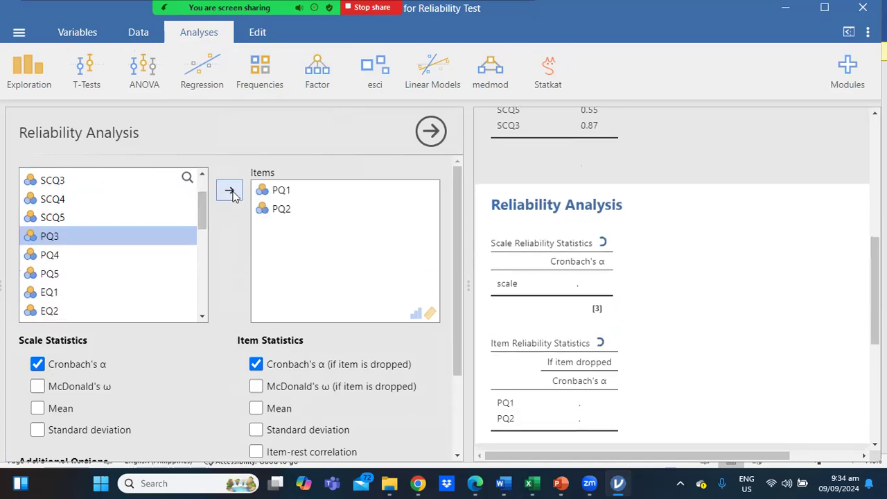
pyautogui.click(233, 196)
pyautogui.click(233, 195)
pyautogui.click(233, 195)
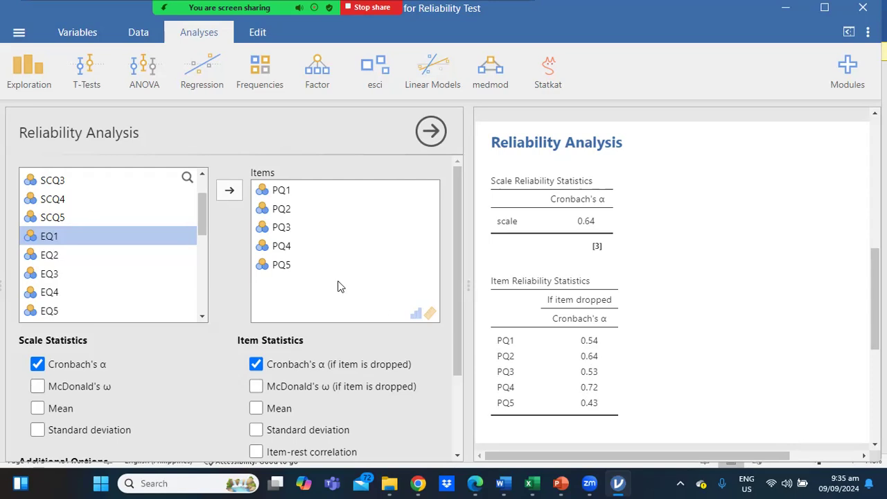
pyautogui.click(284, 250)
pyautogui.click(231, 192)
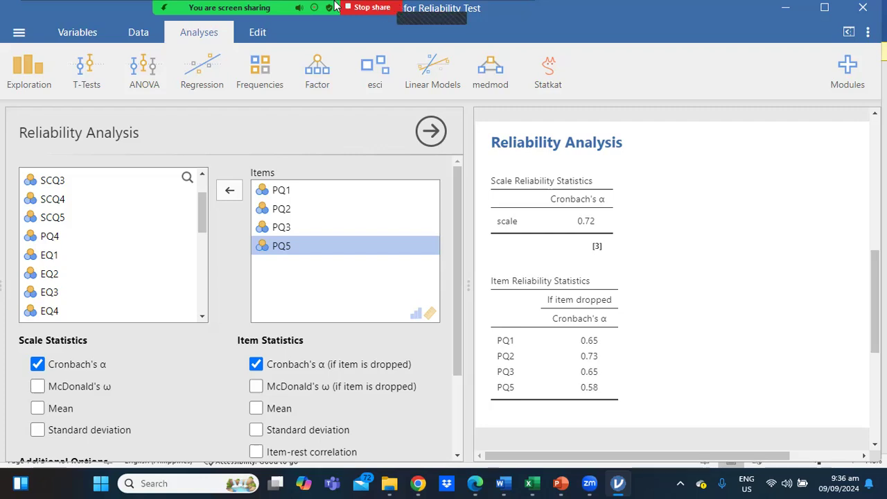
pyautogui.moveTo(506, 19)
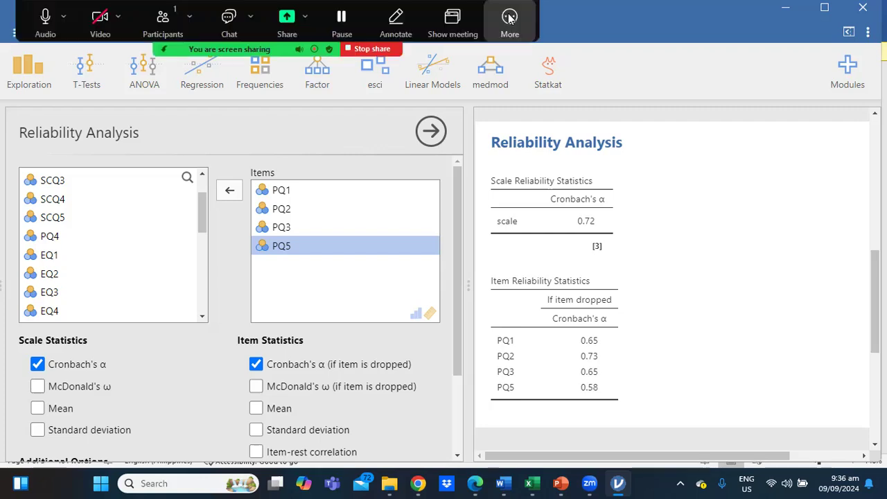
pyautogui.click(509, 19)
pyautogui.moveTo(509, 58)
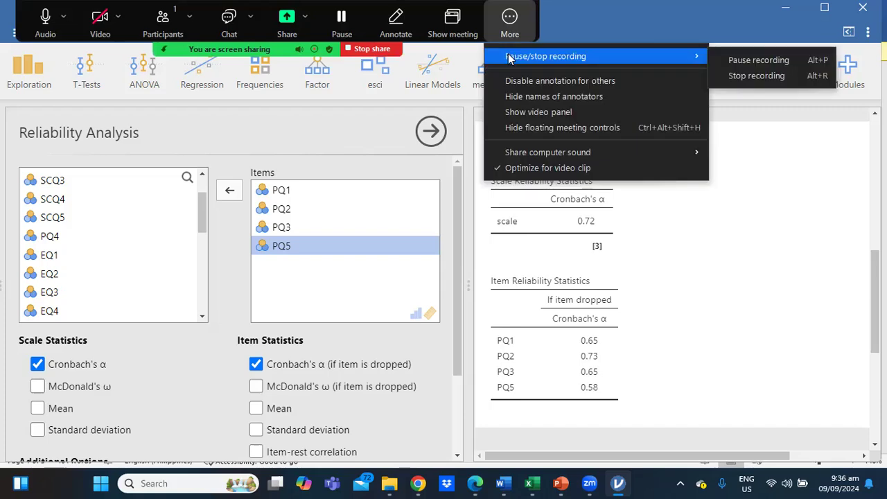